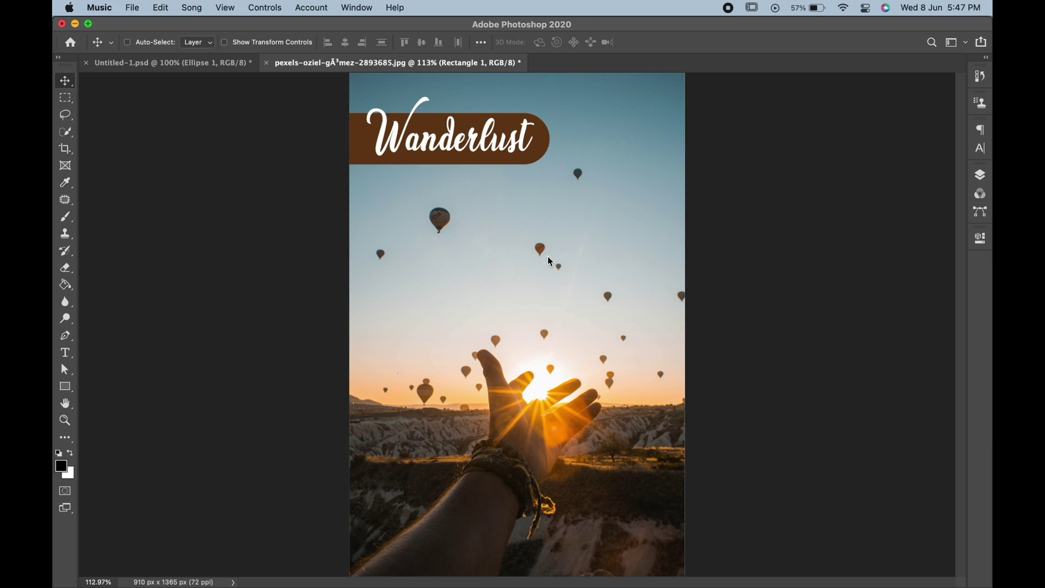
Step: Turn on Move tool Auto-Select, pick the Wanderlust text, and drag the balloon photo right and back
{"action": "left_click", "coordinate": [71, 85]}
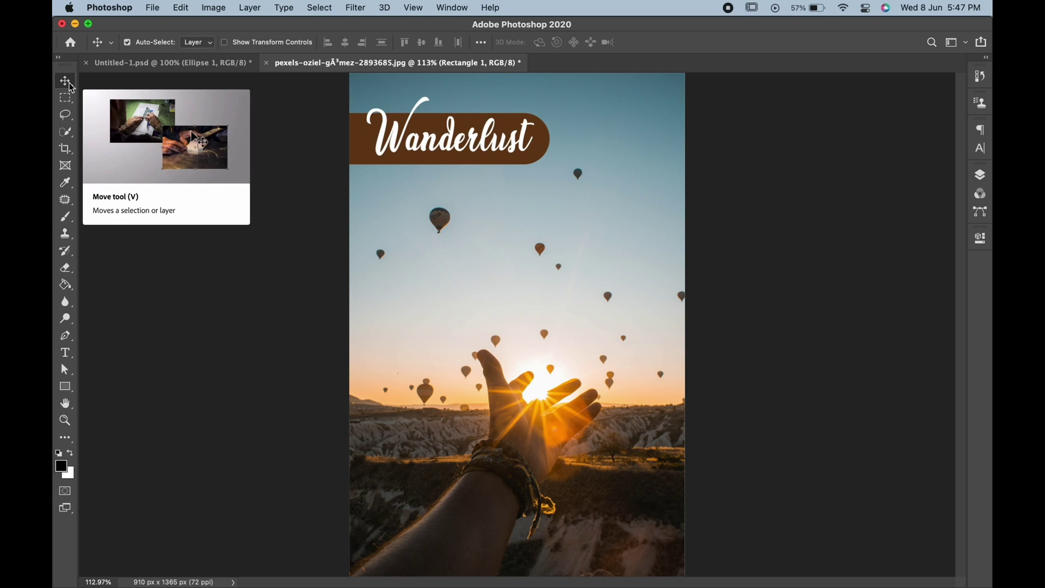
{"action": "left_click", "coordinate": [456, 146]}
{"action": "mouse_move", "coordinate": [458, 188]}
{"action": "left_mouse_down"}
{"action": "mouse_move", "coordinate": [474, 186]}
{"action": "mouse_move", "coordinate": [458, 188]}
{"action": "left_mouse_up"}
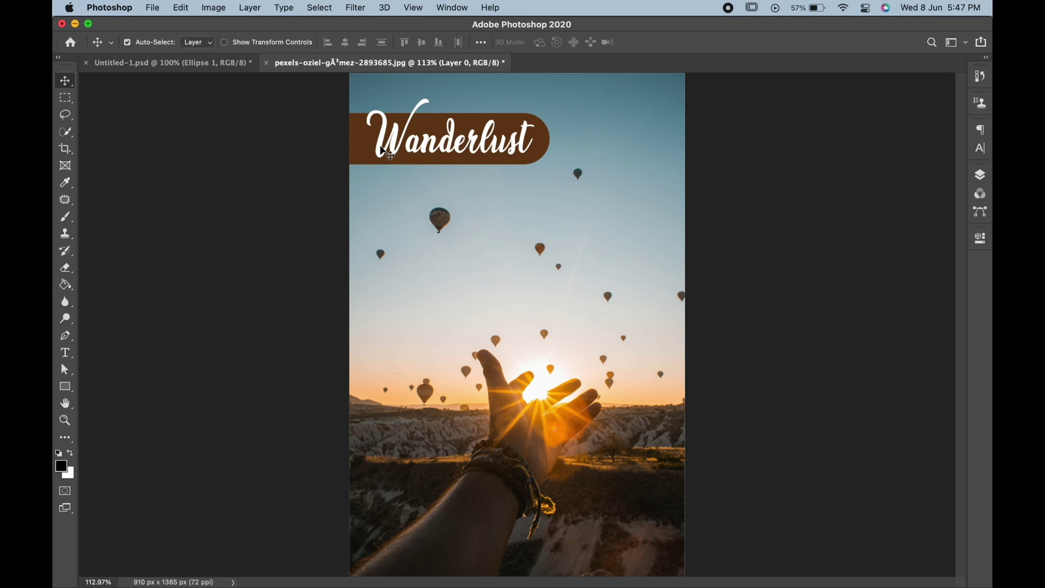
Step: Reorder the Character and Paragraph dock icons and nudge the Wanderlust text left on its banner
{"action": "left_click", "coordinate": [980, 175]}
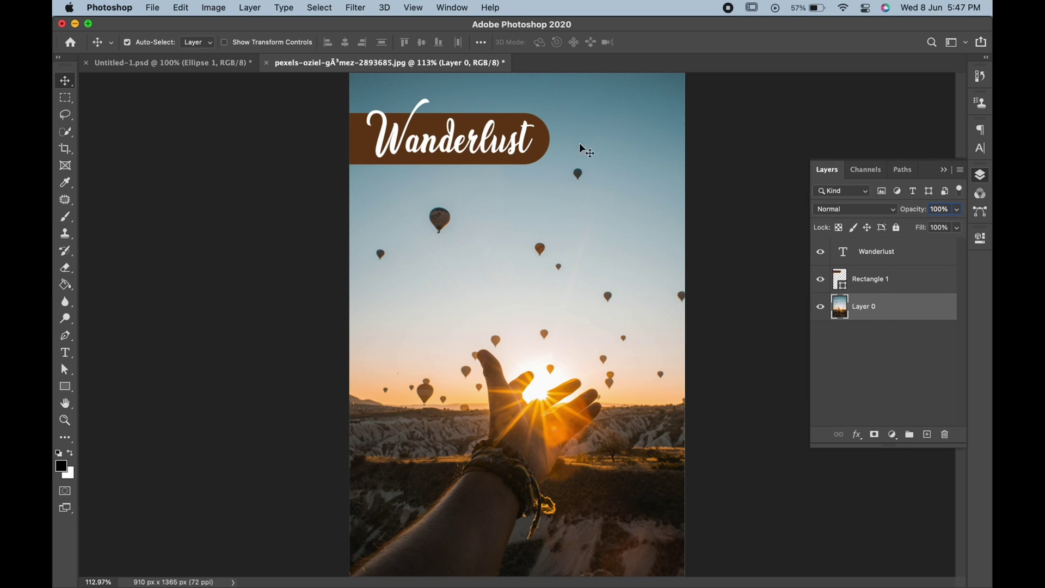
{"action": "left_click_drag", "start_coordinate": [991, 143], "coordinate": [982, 130]}
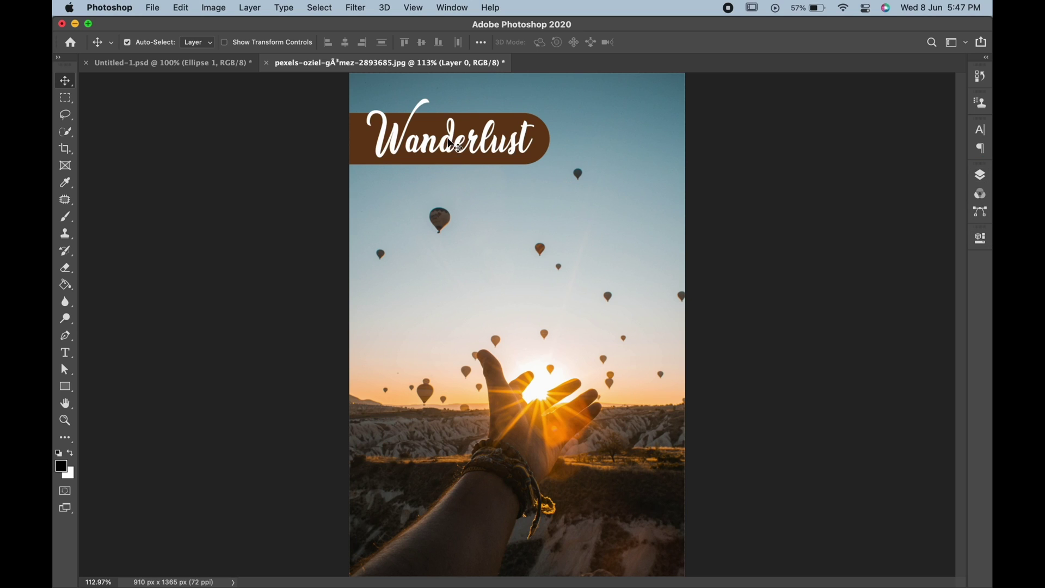
{"action": "left_click_drag", "start_coordinate": [457, 144], "coordinate": [455, 151]}
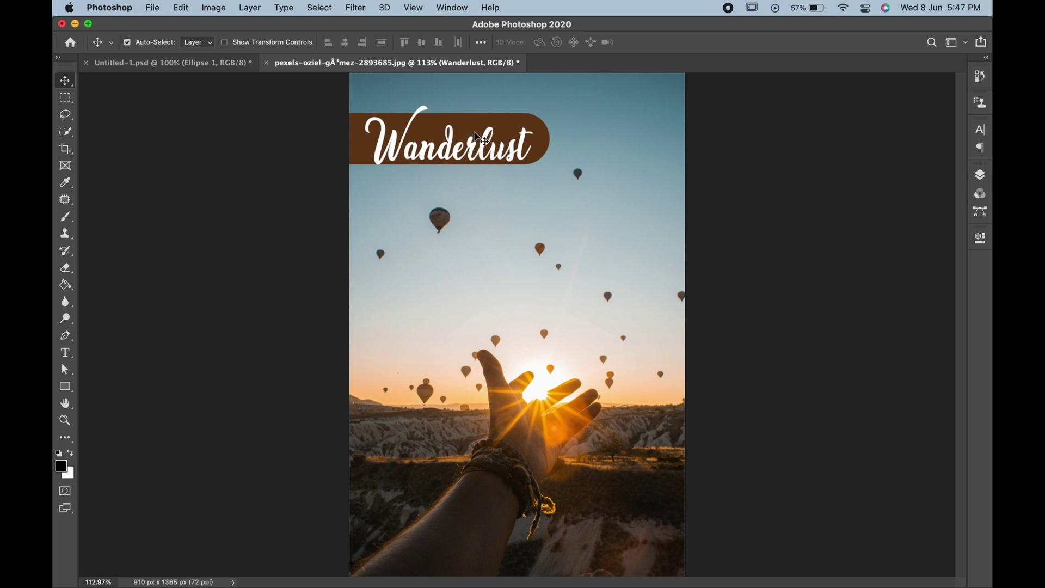
Step: Move the Paths panel tab before Channels, then drag the balloon photo Layer 0 into Untitled-1
{"action": "left_click", "coordinate": [547, 138]}
{"action": "left_click", "coordinate": [980, 175]}
{"action": "left_click", "coordinate": [907, 256]}
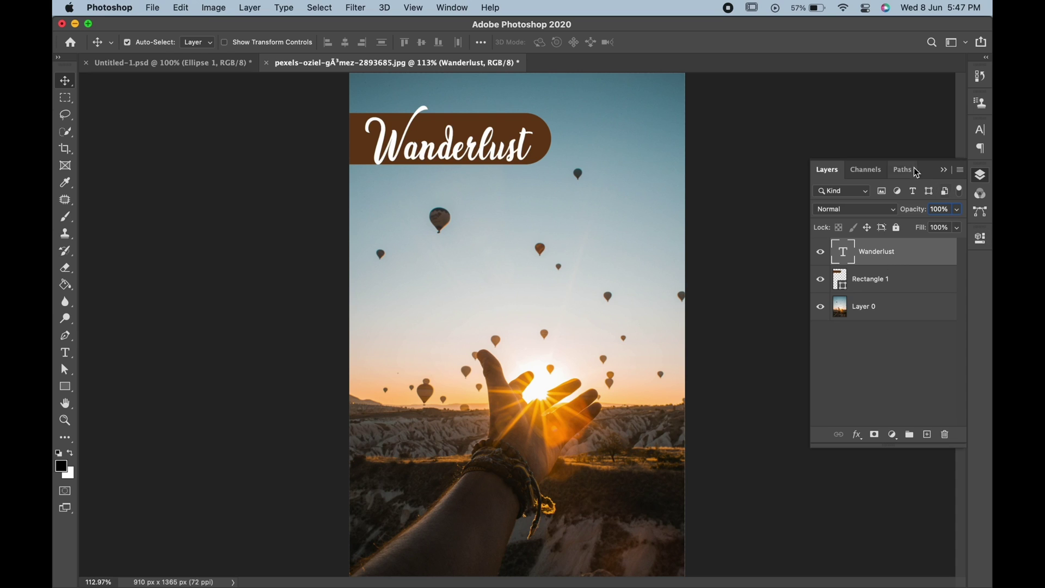
{"action": "left_click_drag", "start_coordinate": [902, 169], "coordinate": [859, 169]}
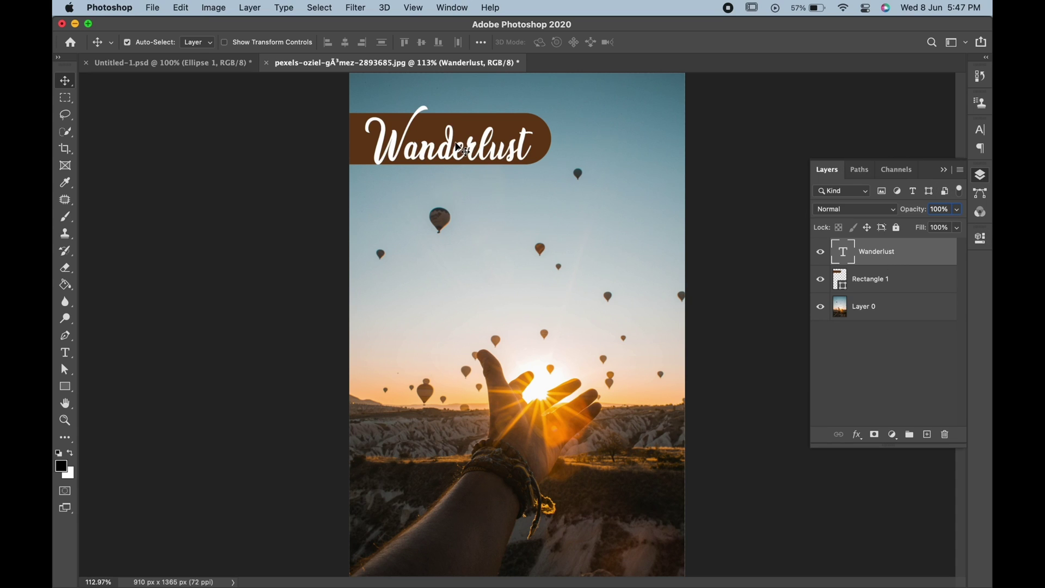
{"action": "left_click", "coordinate": [531, 251]}
{"action": "left_click_drag", "start_coordinate": [531, 251], "coordinate": [445, 217]}
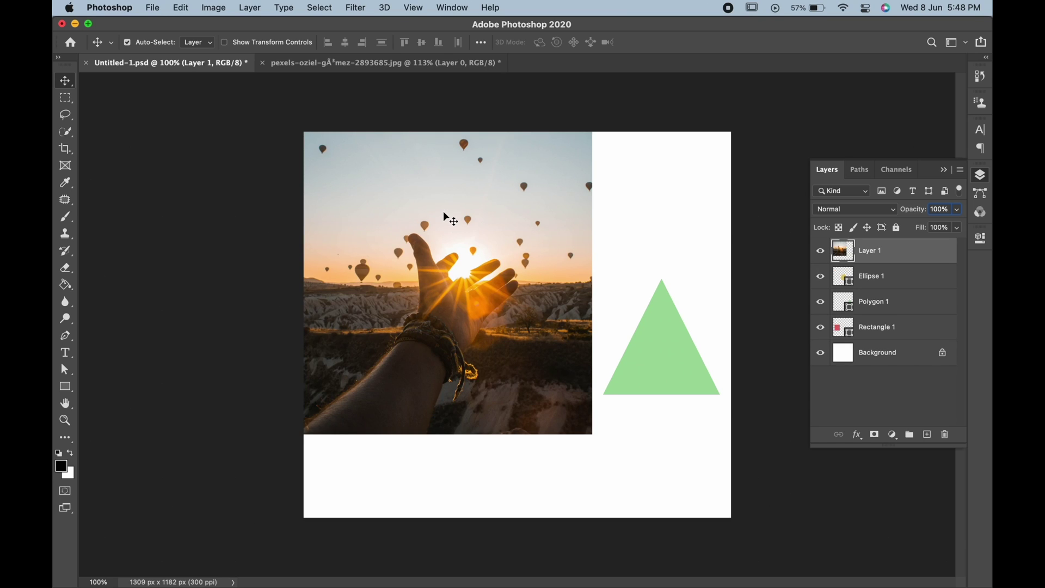
Step: Undo the photo placement, take the Brush tool, add an empty Layer 1, and select Rectangle 1
{"action": "key", "text": "super+z"}
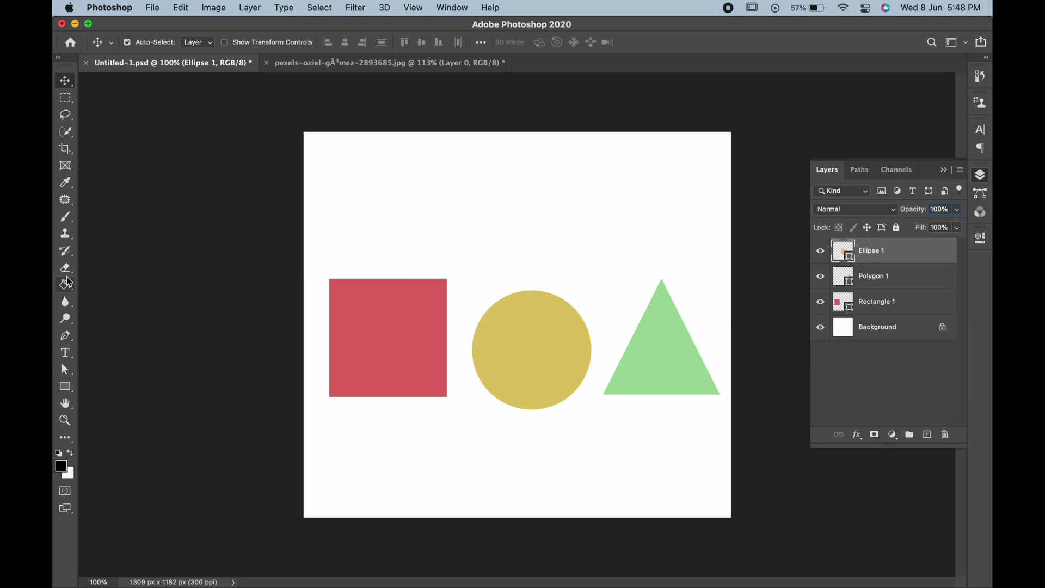
{"action": "left_click", "coordinate": [65, 216]}
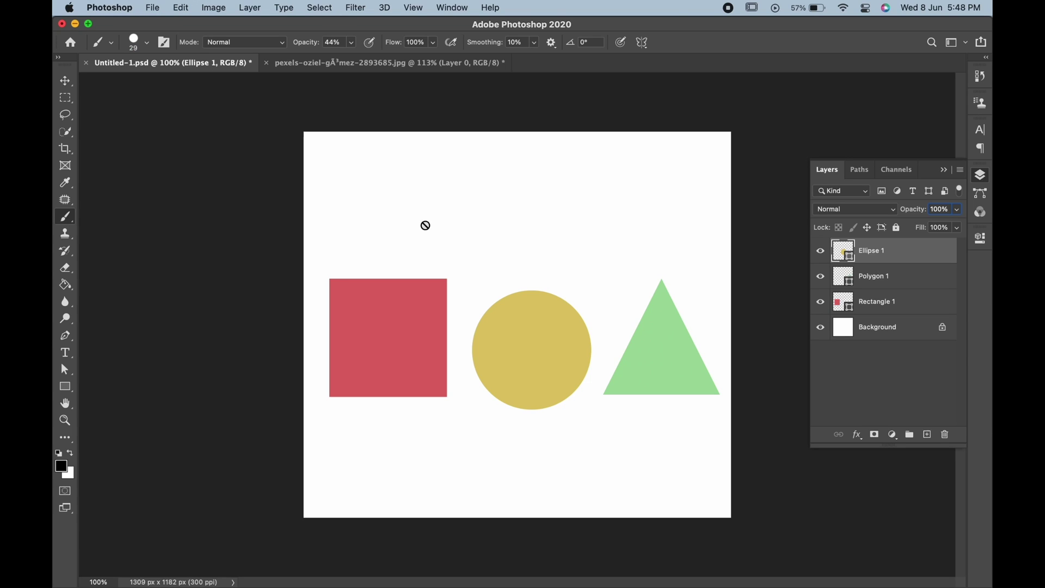
{"action": "left_click", "coordinate": [928, 434]}
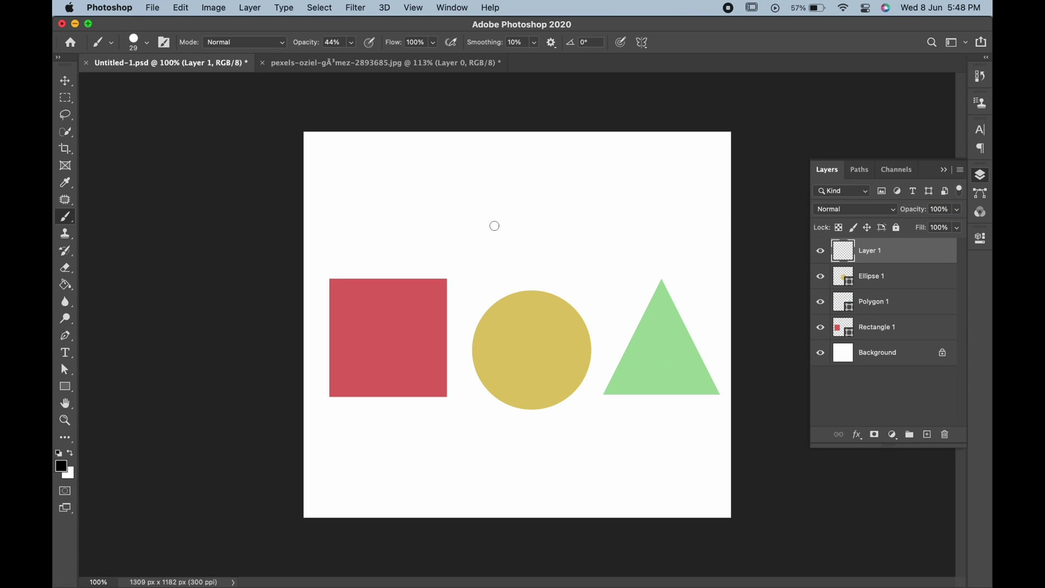
{"action": "left_click", "coordinate": [419, 316], "text": "super"}
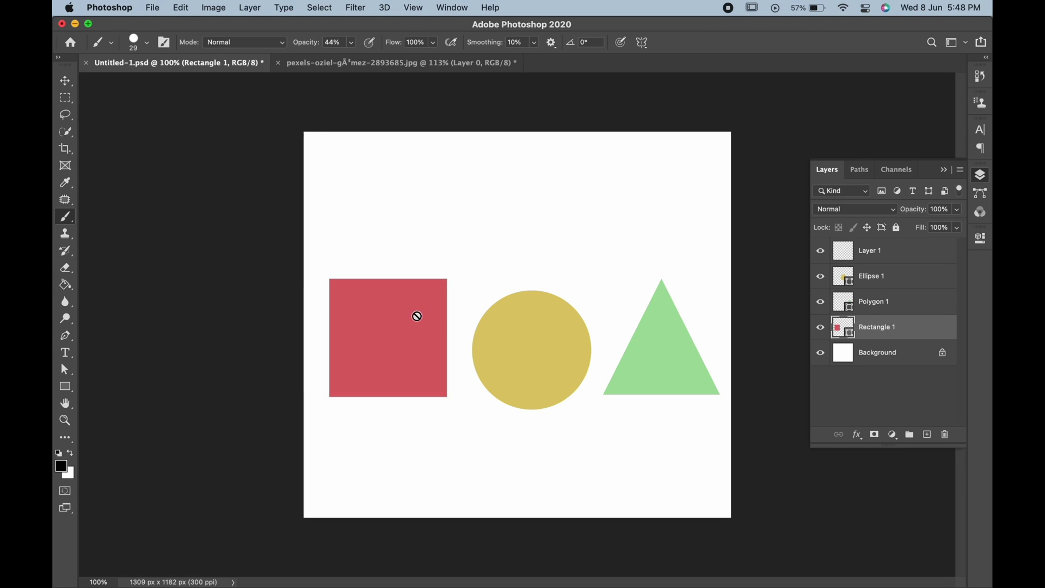
Step: With the Move tool, deselect layers, unlock the Background into Layer 0, and drag it
{"action": "left_click", "coordinate": [65, 80]}
{"action": "left_click", "coordinate": [400, 245]}
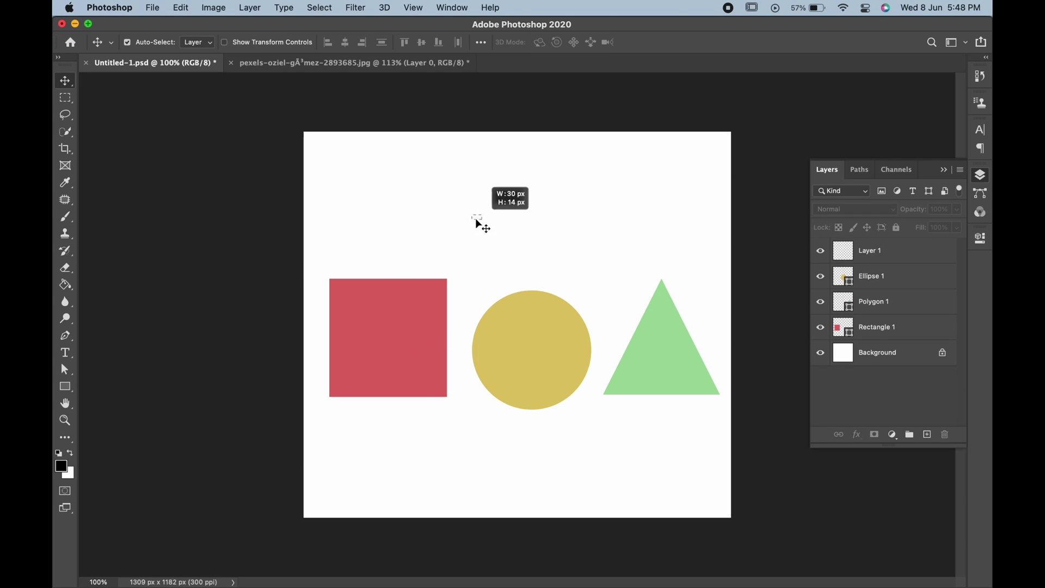
{"action": "left_click_drag", "start_coordinate": [644, 184], "coordinate": [535, 230]}
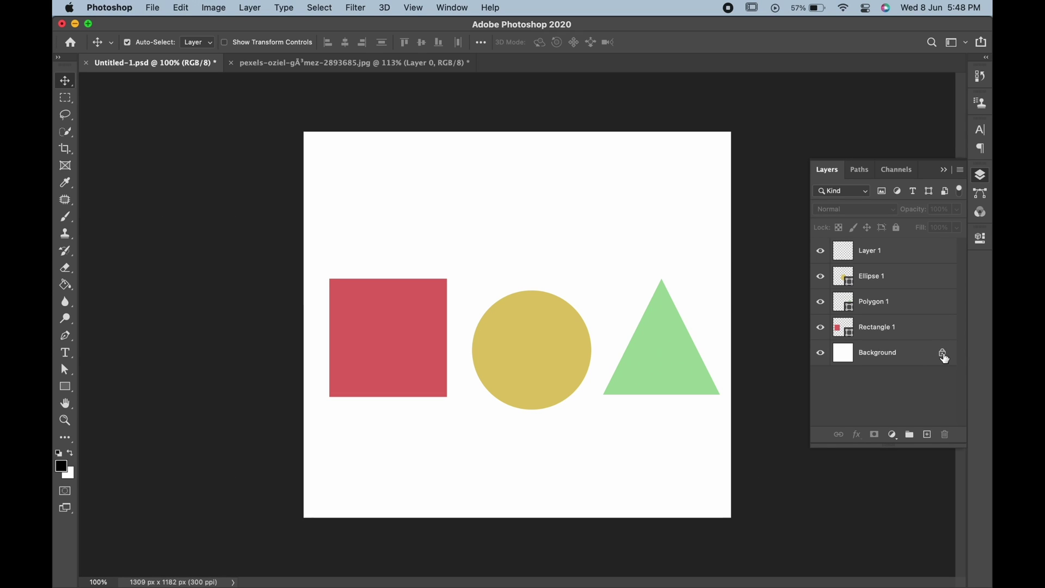
{"action": "left_click", "coordinate": [943, 355]}
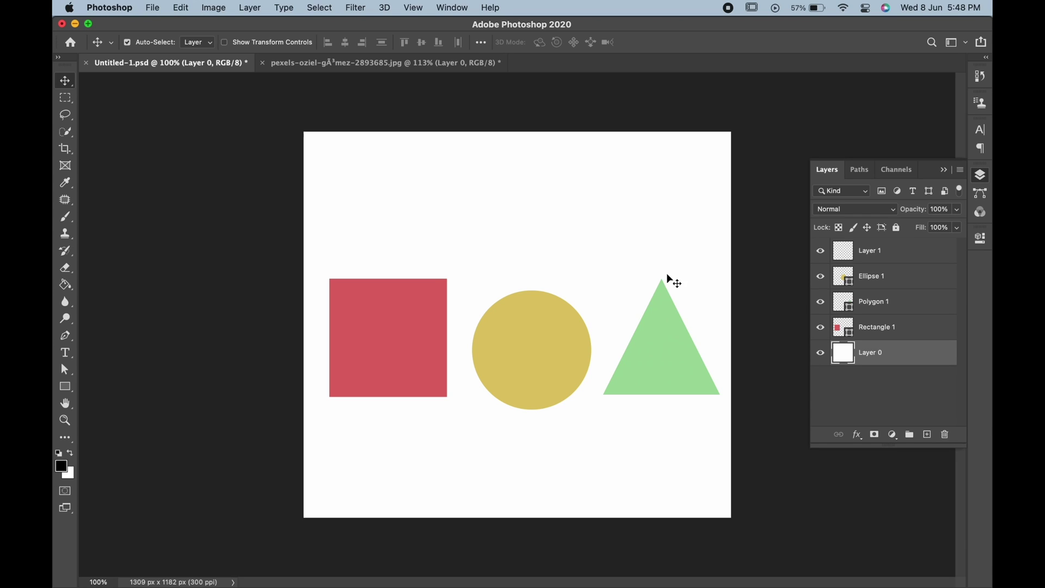
{"action": "left_click_drag", "start_coordinate": [572, 220], "coordinate": [553, 243]}
Step: Select each shape in turn, then drag the red square down about 24 px
{"action": "left_click", "coordinate": [418, 334]}
{"action": "left_click", "coordinate": [563, 347]}
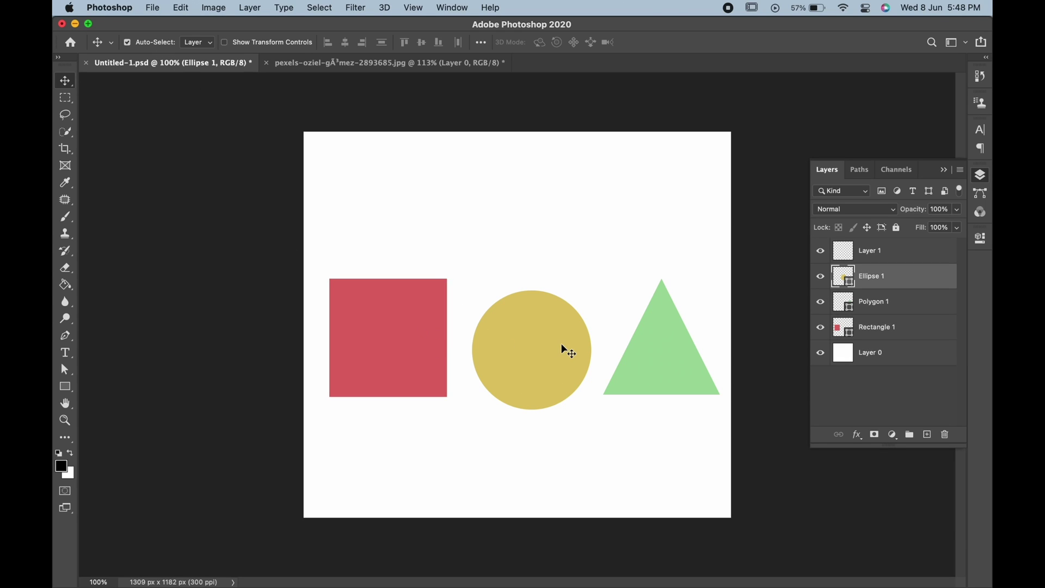
{"action": "left_click", "coordinate": [682, 357]}
{"action": "left_click", "coordinate": [524, 349]}
{"action": "left_click", "coordinate": [418, 332]}
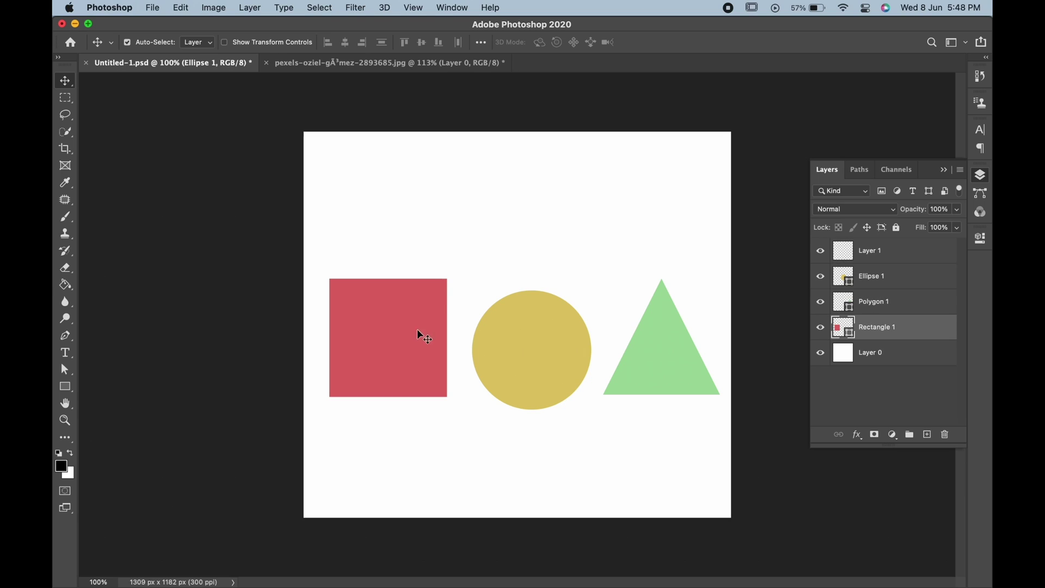
{"action": "left_click_drag", "start_coordinate": [418, 334], "coordinate": [418, 347]}
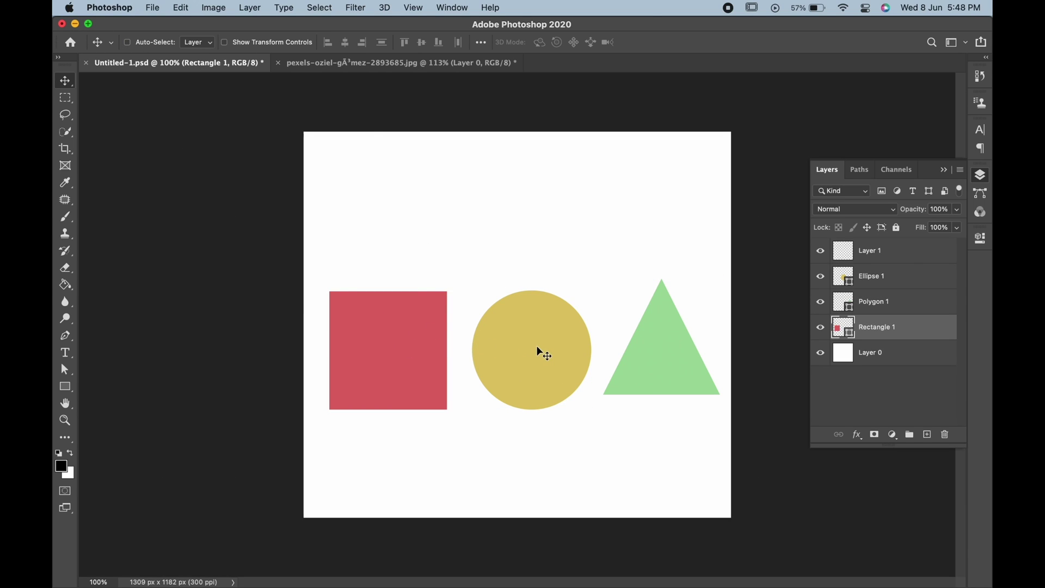
Step: Select Polygon 1 in Layers and lower the green triangle 36 px to match the circle's top
{"action": "left_click", "coordinate": [893, 280]}
{"action": "mouse_move", "coordinate": [542, 342]}
{"action": "left_mouse_down"}
{"action": "mouse_move", "coordinate": [542, 317]}
{"action": "mouse_move", "coordinate": [541, 355]}
{"action": "left_mouse_up"}
{"action": "left_click", "coordinate": [917, 259]}
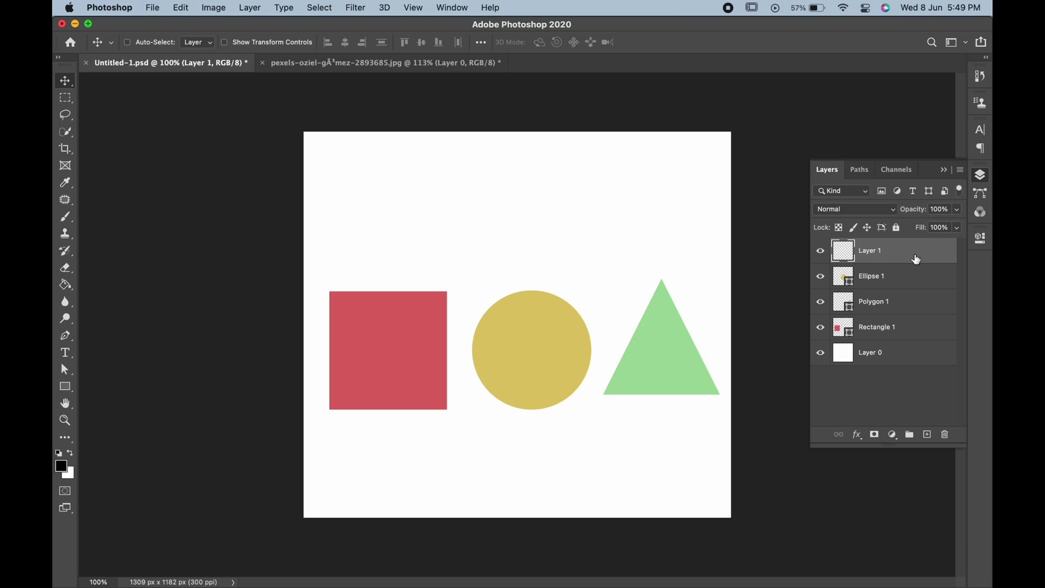
{"action": "left_click", "coordinate": [875, 304]}
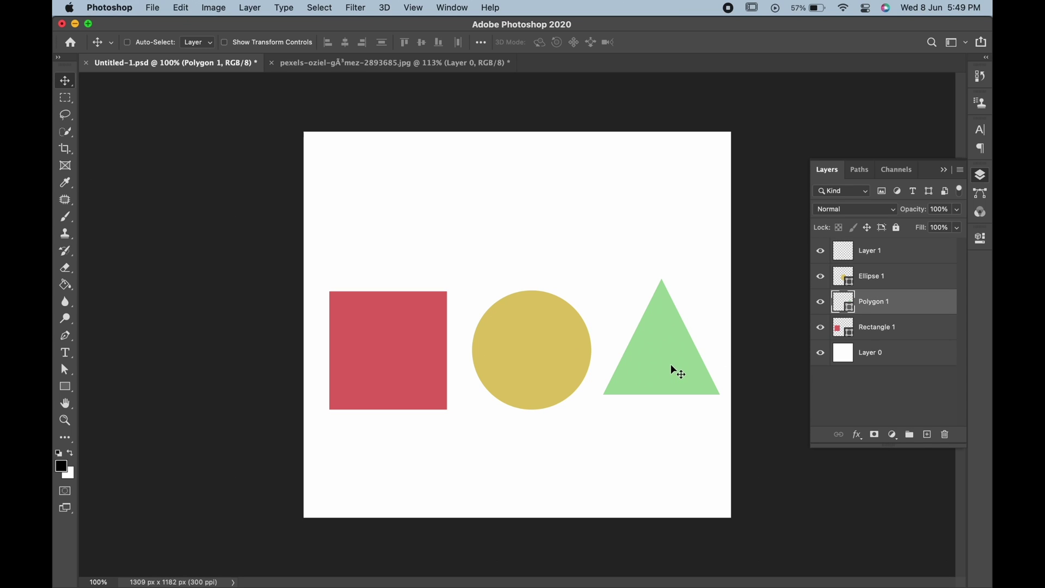
{"action": "left_click_drag", "start_coordinate": [664, 361], "coordinate": [664, 378]}
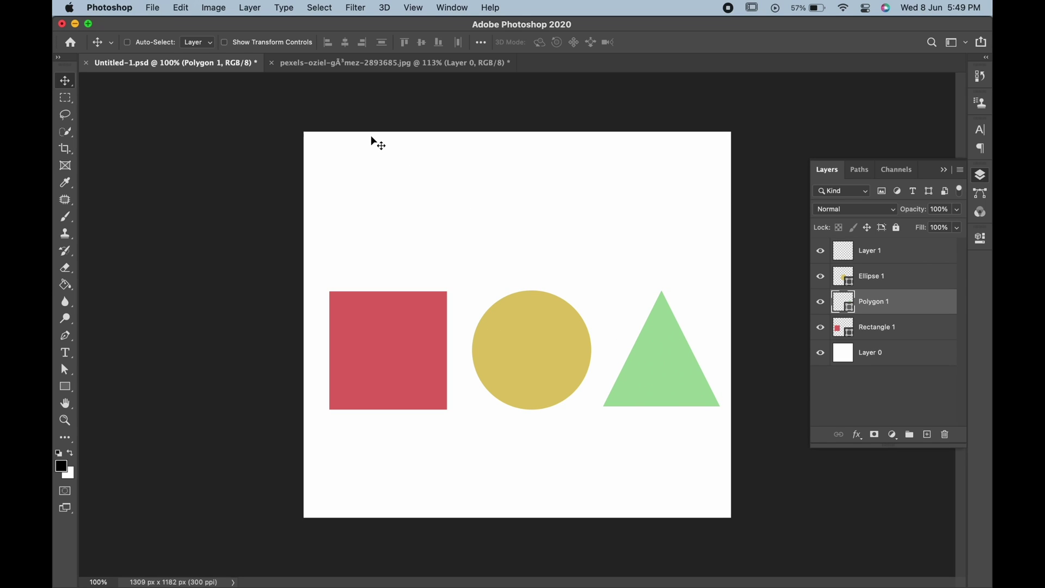
Step: Group the Rectangle 1, Ellipse 1 and Polygon 1 layers into Group 1
{"action": "left_click", "coordinate": [904, 332]}
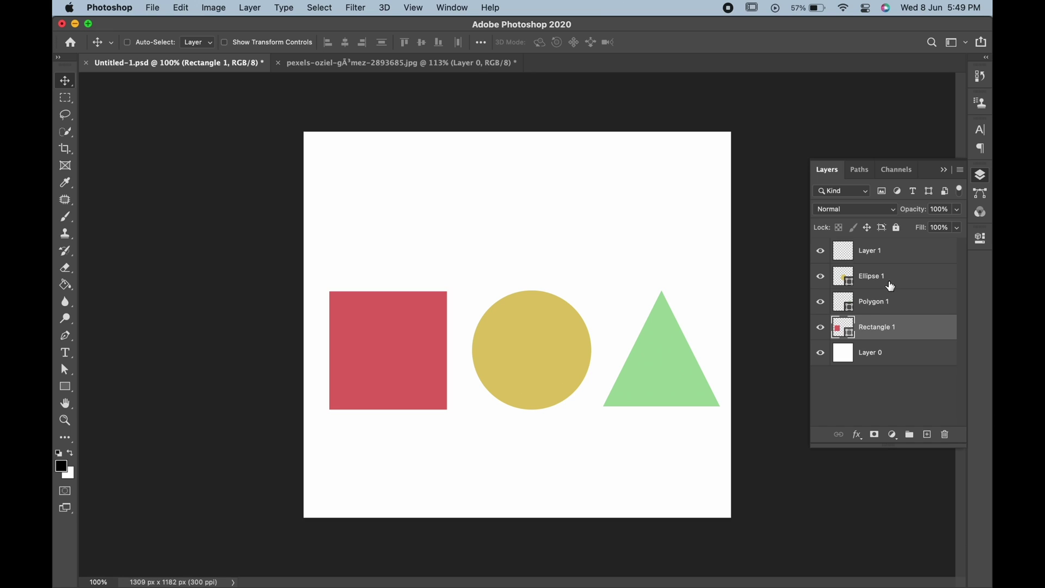
{"action": "left_click", "coordinate": [890, 283], "text": "shift"}
{"action": "right_click", "coordinate": [889, 280]}
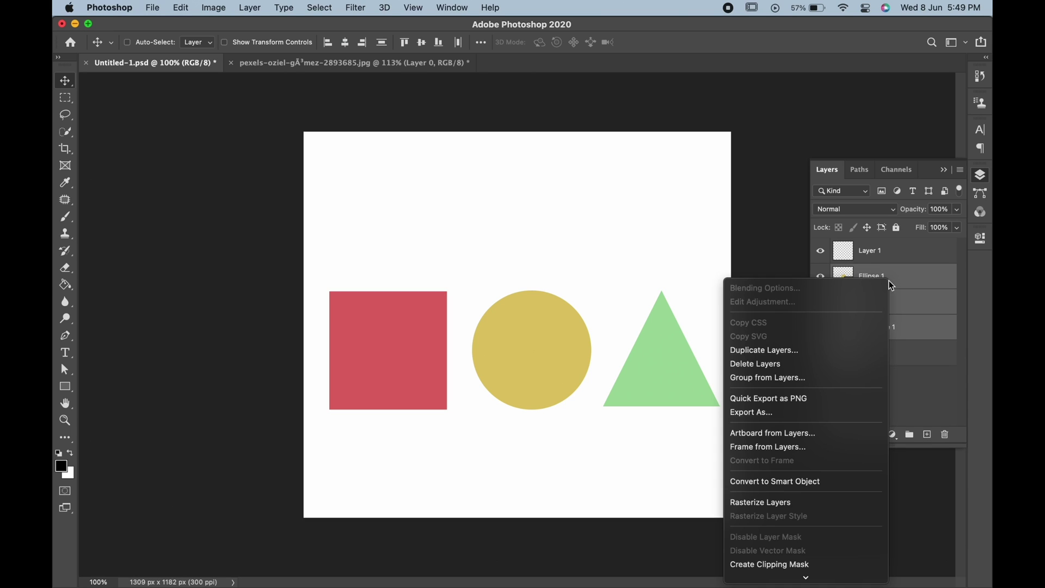
{"action": "left_click", "coordinate": [815, 380]}
{"action": "left_click", "coordinate": [626, 286]}
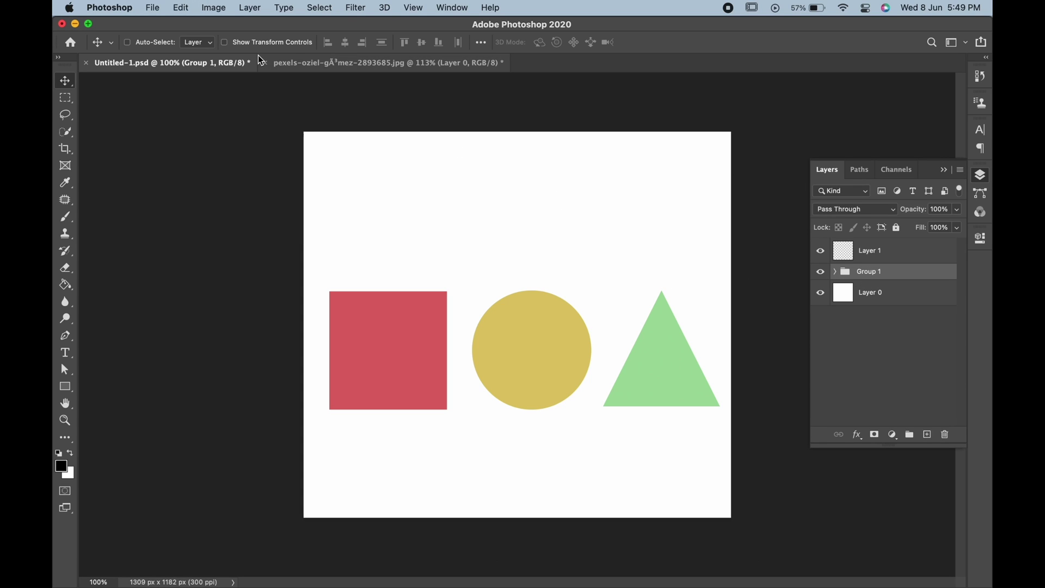
Step: Move the group and yellow circle, then set Auto-Select to Group and move the whole group, undoing the last move
{"action": "left_click_drag", "start_coordinate": [511, 303], "coordinate": [510, 289]}
{"action": "mouse_move", "coordinate": [397, 344]}
{"action": "left_mouse_down"}
{"action": "mouse_move", "coordinate": [395, 306]}
{"action": "mouse_move", "coordinate": [393, 356]}
{"action": "left_mouse_up"}
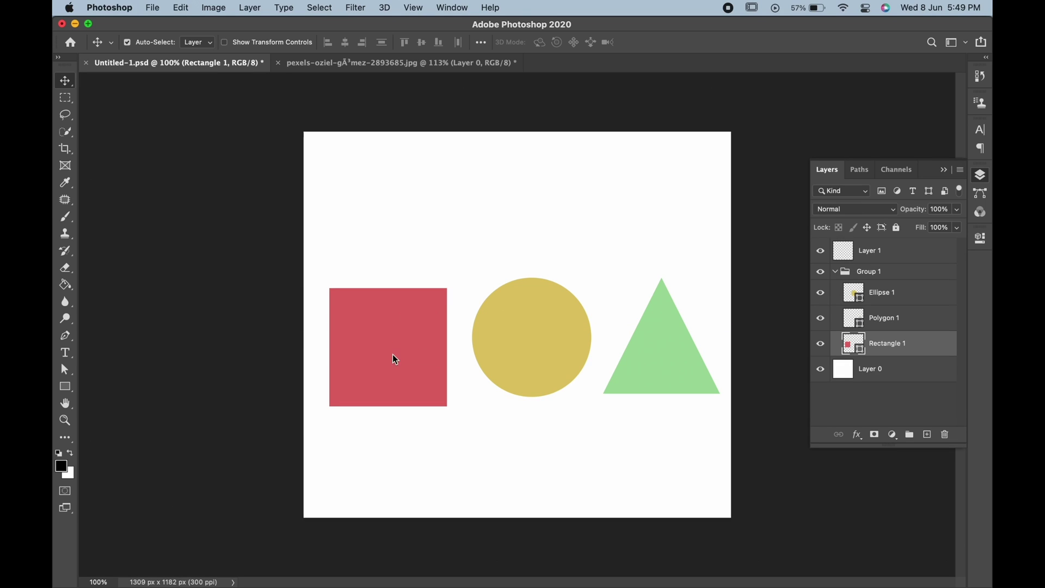
{"action": "left_click_drag", "start_coordinate": [507, 331], "coordinate": [510, 360]}
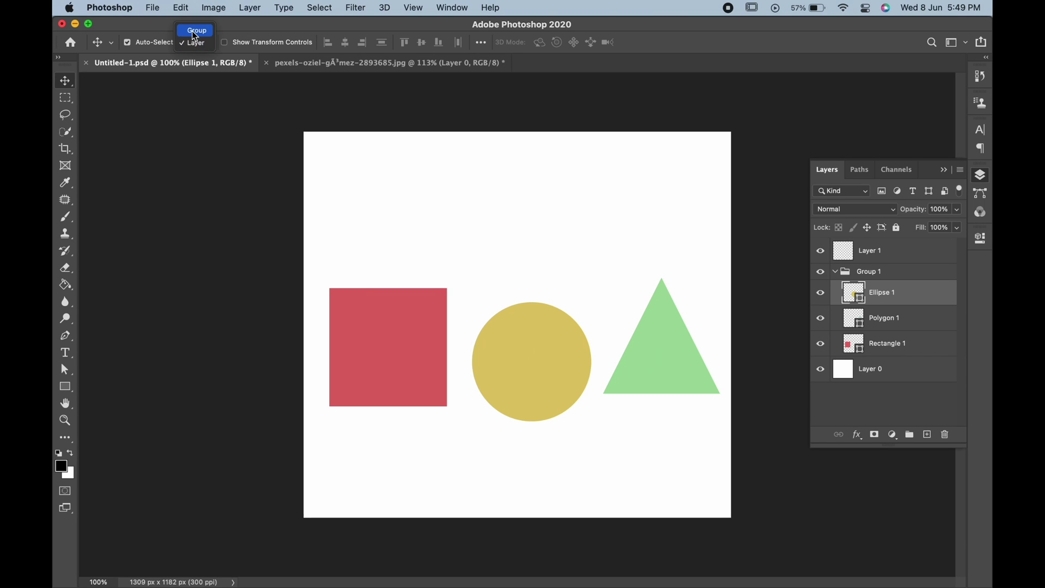
{"action": "left_click", "coordinate": [195, 31]}
{"action": "left_click_drag", "start_coordinate": [399, 393], "coordinate": [401, 371]}
{"action": "left_click_drag", "start_coordinate": [664, 362], "coordinate": [653, 385]}
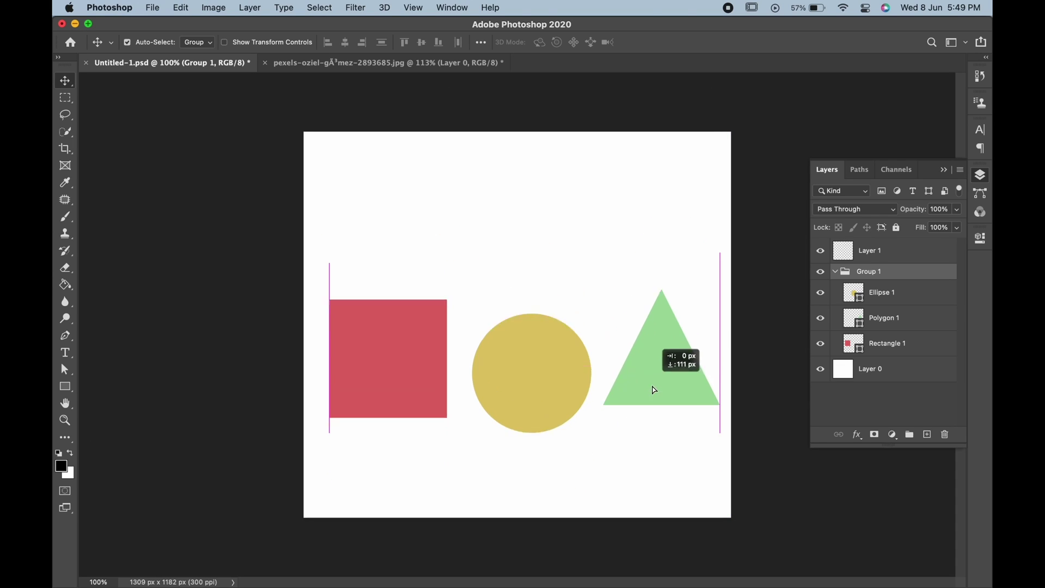
{"action": "key", "text": "super+z"}
{"action": "key", "text": "super+z"}
{"action": "key", "text": "super+z"}
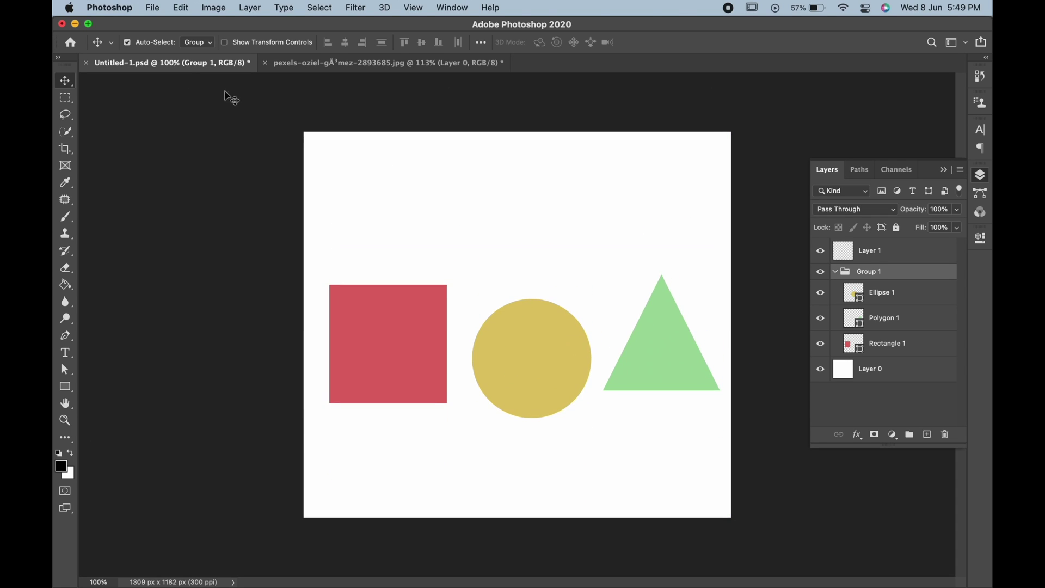
Step: Delete Group 1 only, keeping its three shape layers
{"action": "right_click", "coordinate": [872, 270]}
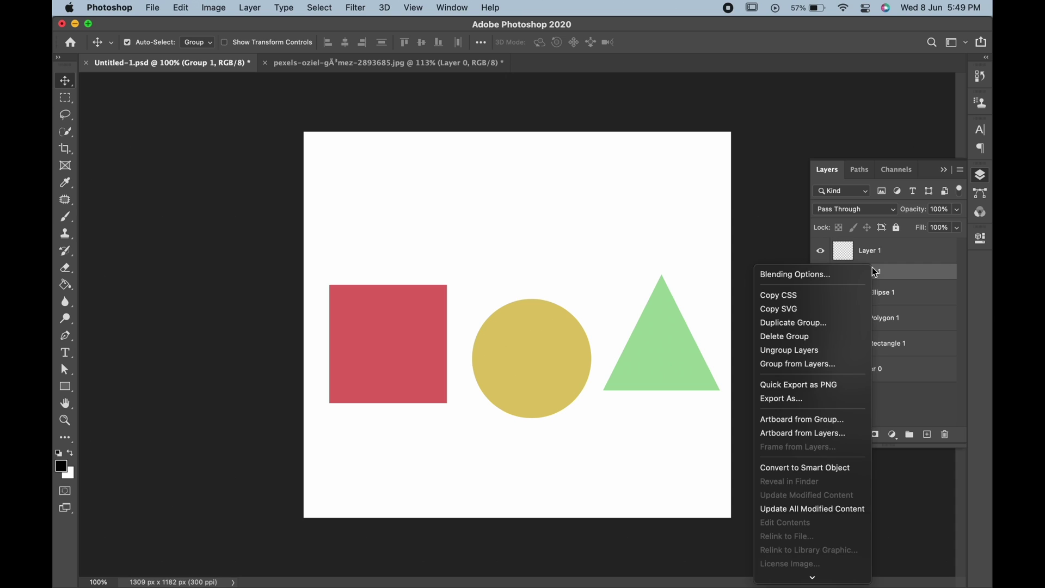
{"action": "left_click", "coordinate": [800, 338]}
{"action": "left_click", "coordinate": [556, 256]}
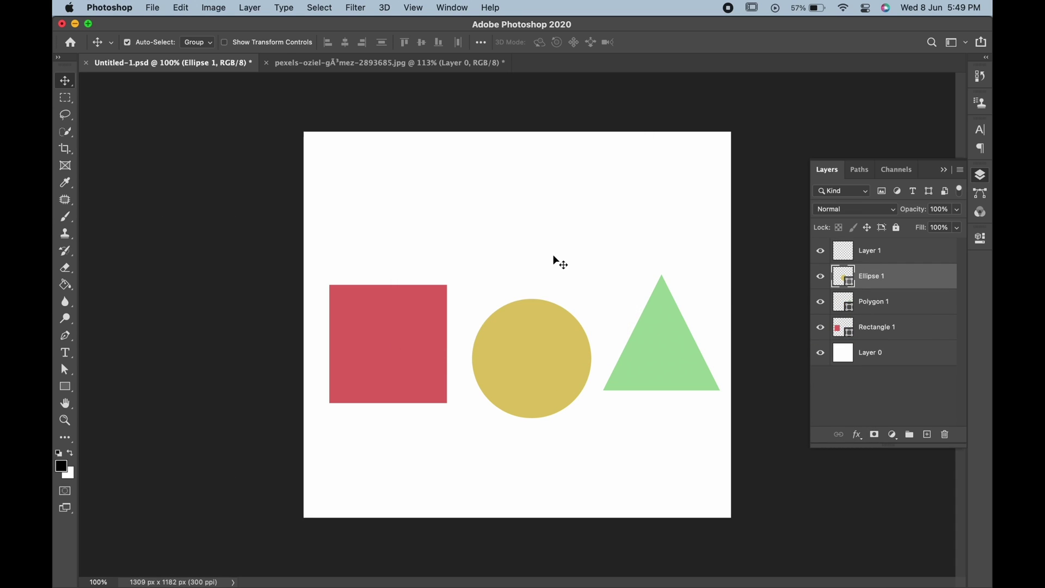
Step: Show Transform Controls, then scale the yellow circle to about 98% and rotate it slightly
{"action": "left_click", "coordinate": [238, 43]}
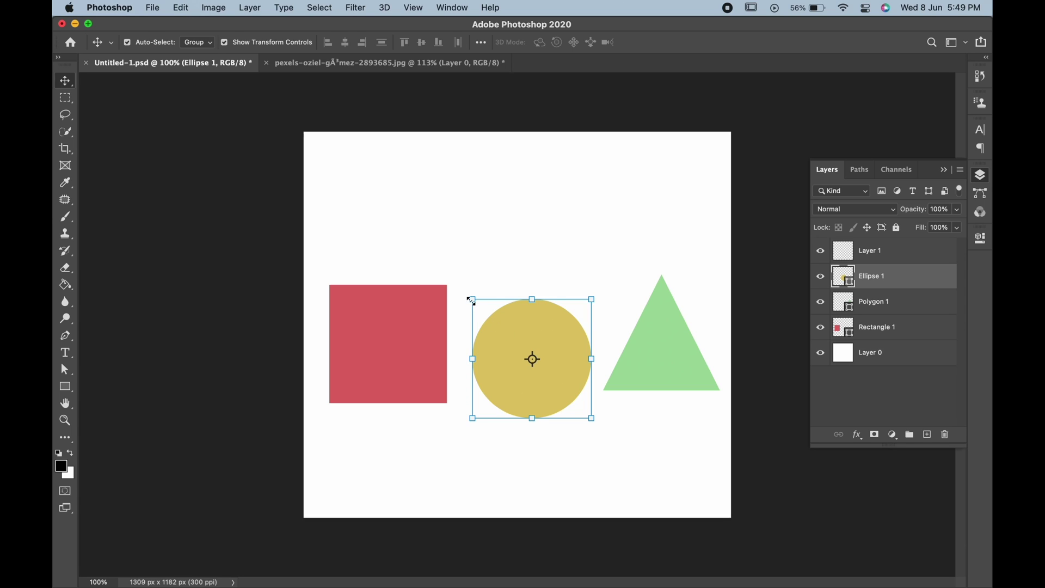
{"action": "mouse_move", "coordinate": [471, 301]}
{"action": "left_mouse_down"}
{"action": "mouse_move", "coordinate": [460, 289]}
{"action": "mouse_move", "coordinate": [474, 296]}
{"action": "left_mouse_up"}
{"action": "mouse_move", "coordinate": [611, 294]}
{"action": "left_mouse_down"}
{"action": "mouse_move", "coordinate": [606, 276]}
{"action": "mouse_move", "coordinate": [603, 301]}
{"action": "left_mouse_up"}
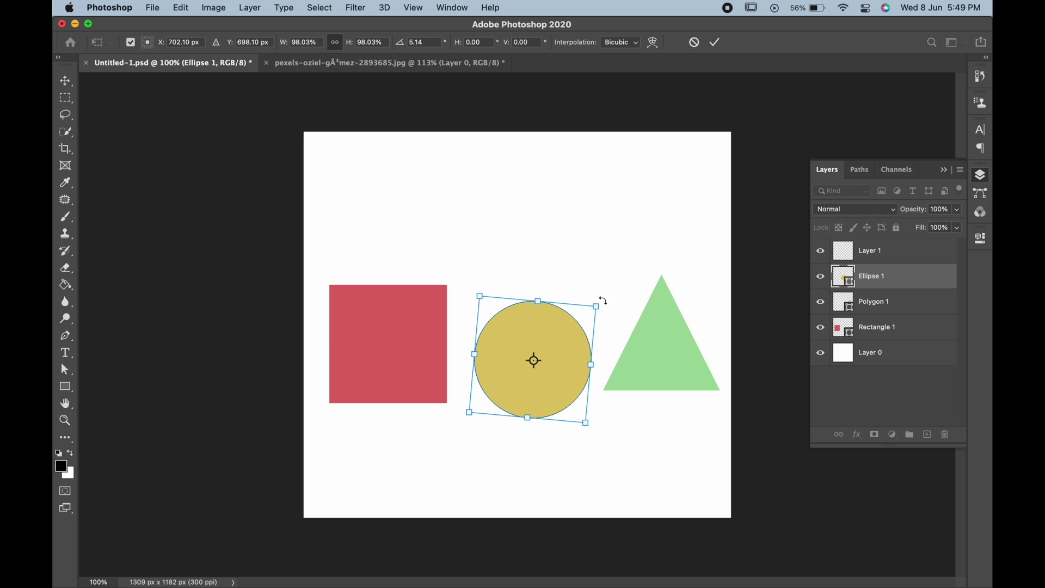
{"action": "key", "text": "Return"}
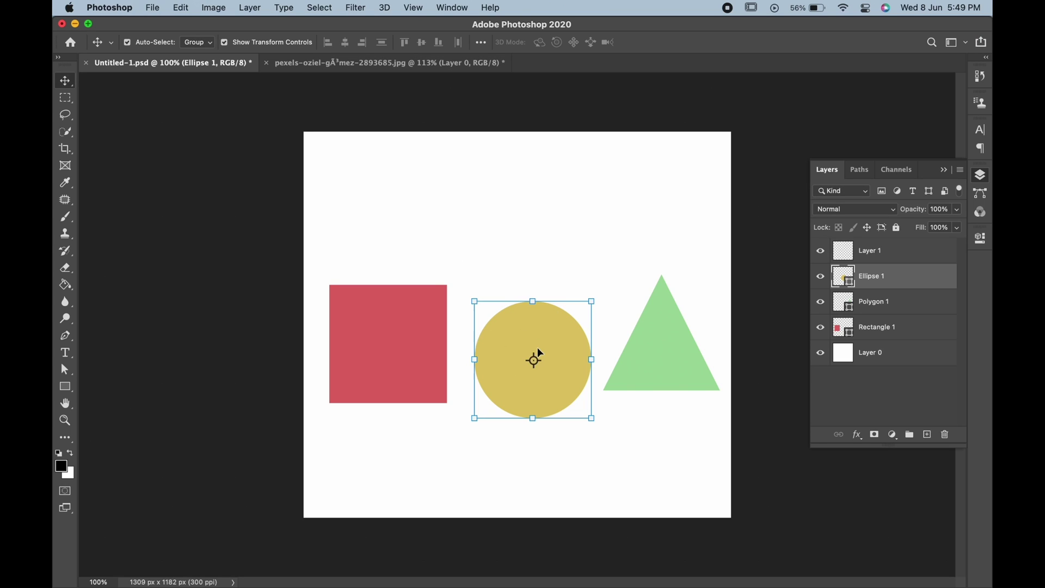
Step: Hide Transform Controls and click through the shapes to select the red square's layer
{"action": "left_click", "coordinate": [224, 43]}
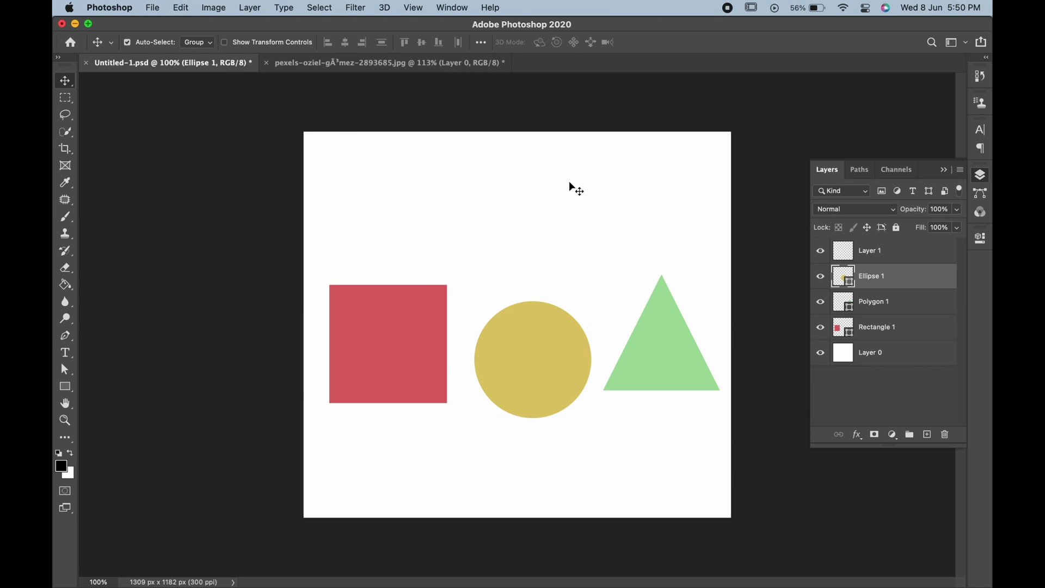
{"action": "left_click", "coordinate": [390, 333]}
{"action": "left_click", "coordinate": [564, 358]}
{"action": "left_click", "coordinate": [376, 338]}
{"action": "left_click", "coordinate": [711, 335]}
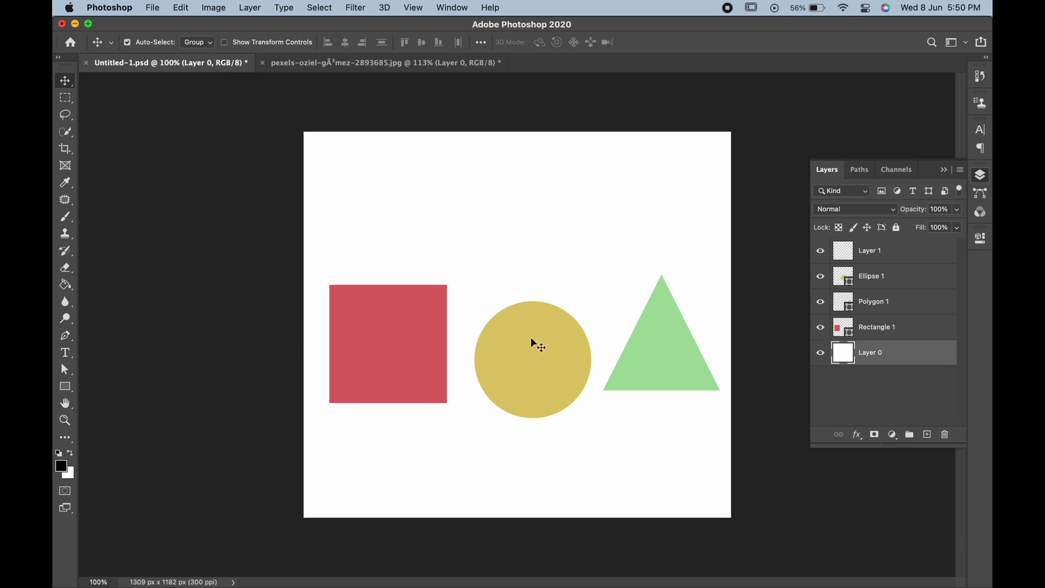
{"action": "left_click", "coordinate": [358, 325]}
Step: Free Transform the red square, nudging it down and enlarging it to about 361 × 363 px
{"action": "key", "text": "super"}
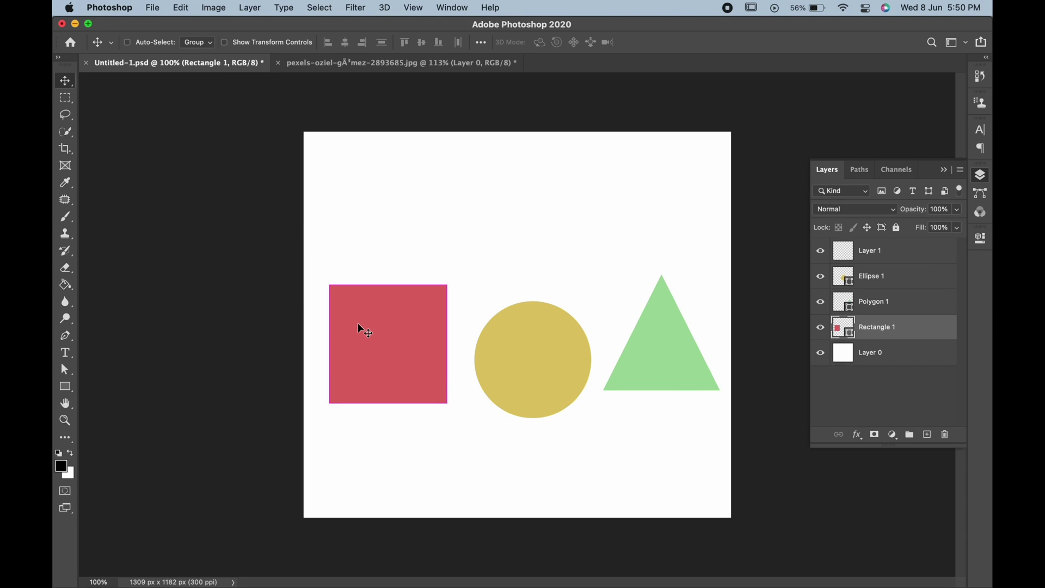
{"action": "key", "text": "super+t"}
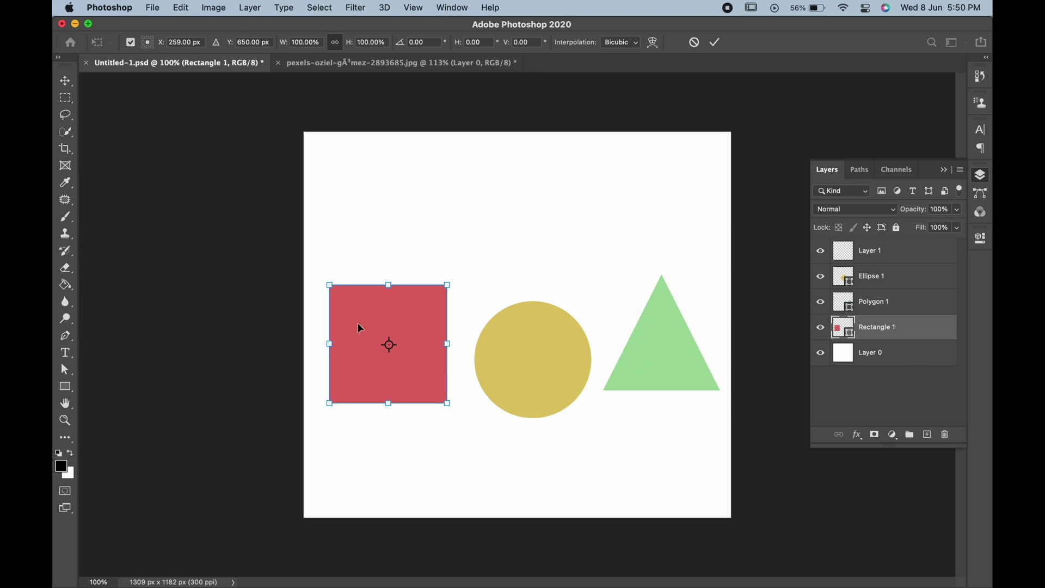
{"action": "left_click_drag", "start_coordinate": [357, 322], "coordinate": [358, 324]}
{"action": "mouse_move", "coordinate": [447, 285]}
{"action": "left_mouse_down"}
{"action": "mouse_move", "coordinate": [460, 281]}
{"action": "mouse_move", "coordinate": [446, 289]}
{"action": "left_mouse_up"}
{"action": "key", "text": "Return"}
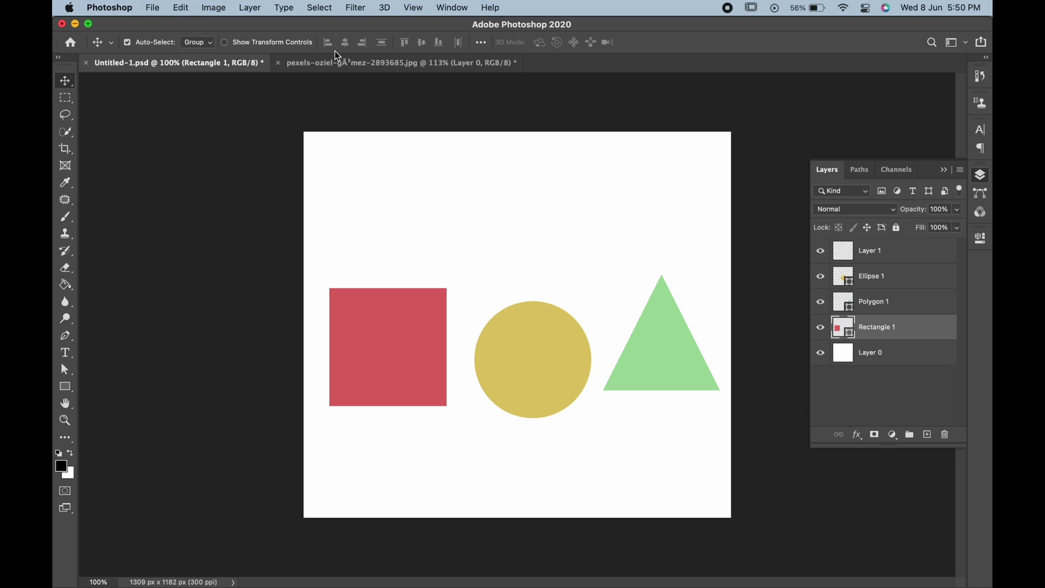
Step: Select Ellipse 1, Polygon 1 and Rectangle 1 and align their left edges
{"action": "left_click", "coordinate": [893, 280], "text": "shift"}
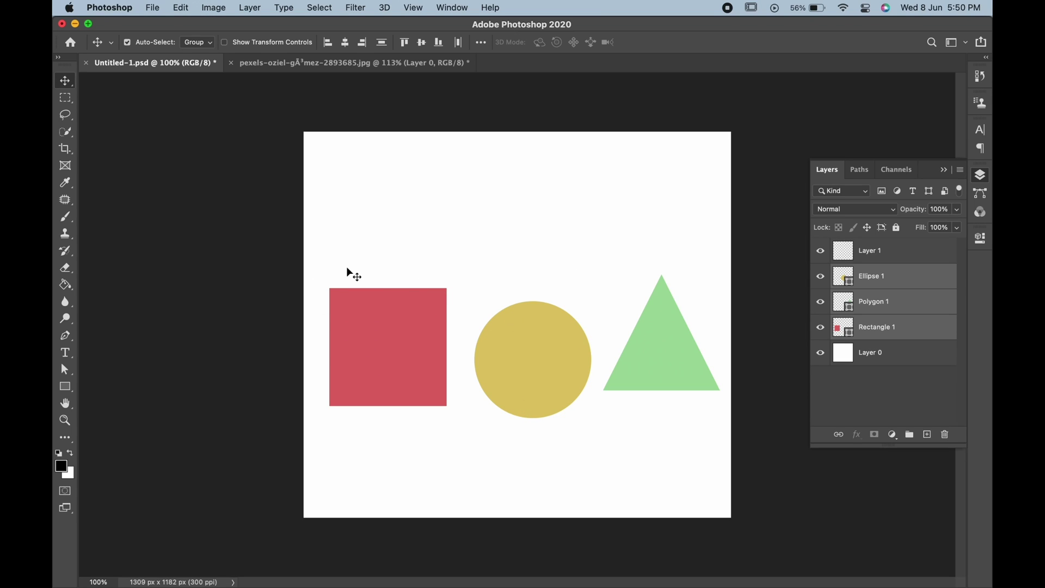
{"action": "left_click", "coordinate": [328, 43]}
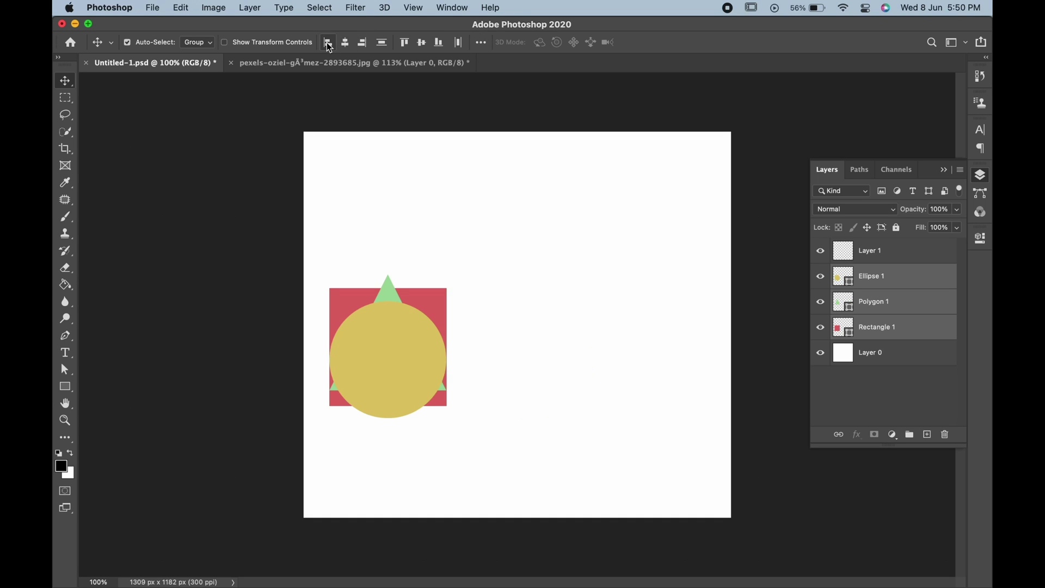
Step: Set Align To: Canvas, then align the shapes left, right, and centred horizontally
{"action": "left_click", "coordinate": [481, 44]}
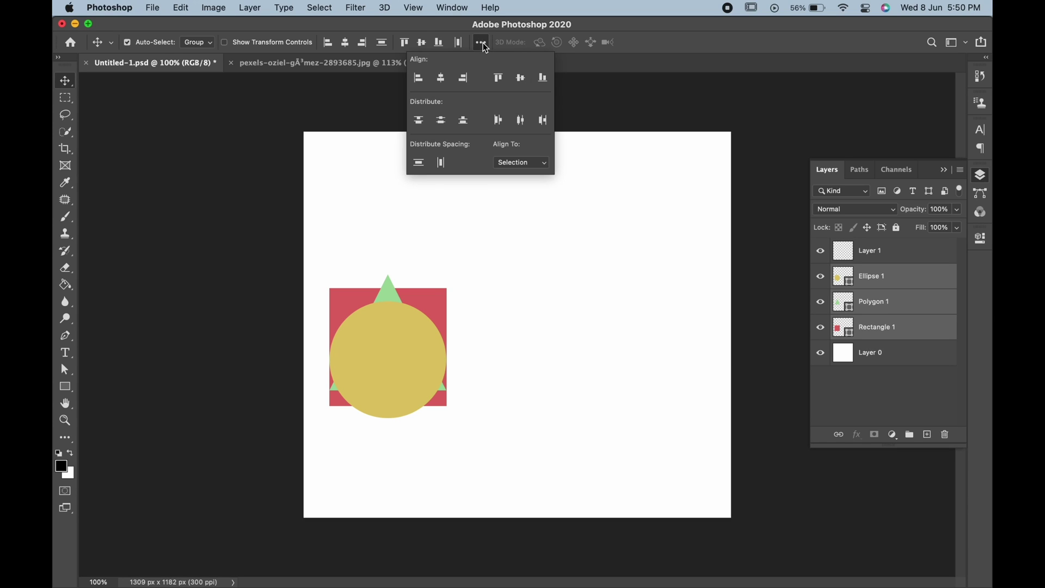
{"action": "left_click", "coordinate": [511, 165]}
{"action": "left_click", "coordinate": [330, 43]}
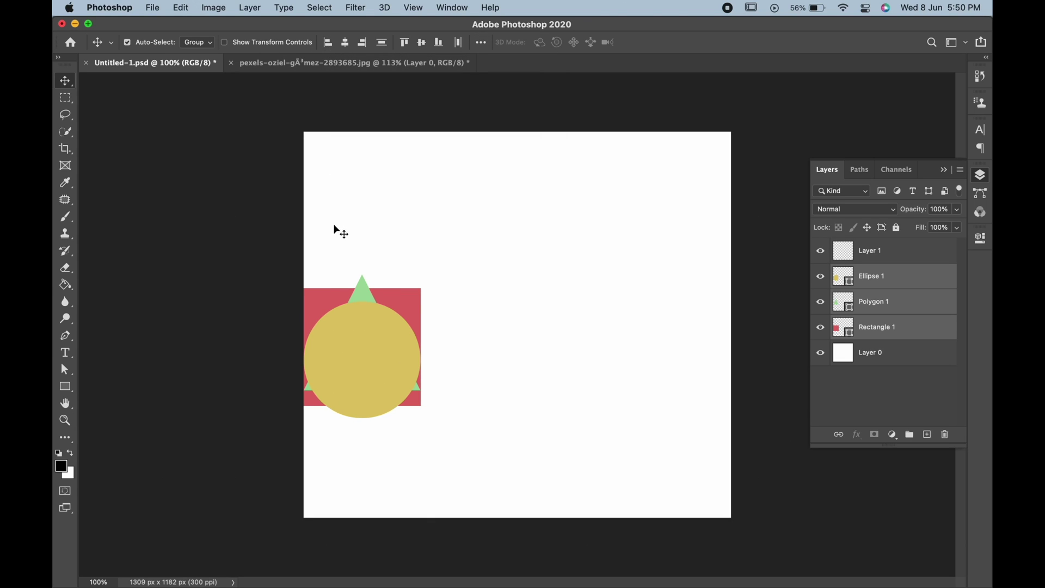
{"action": "left_click", "coordinate": [363, 43]}
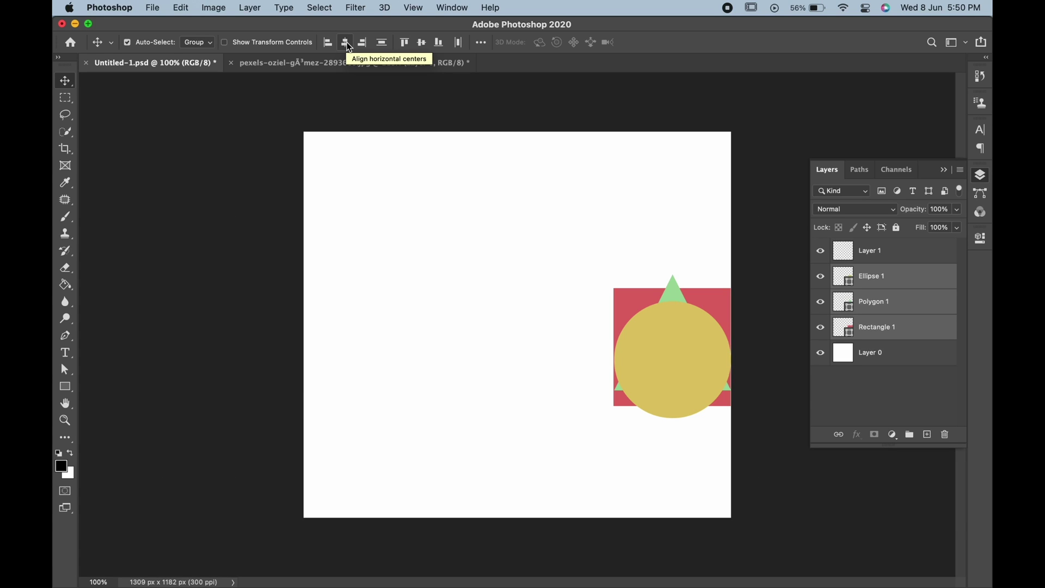
{"action": "left_click", "coordinate": [346, 43]}
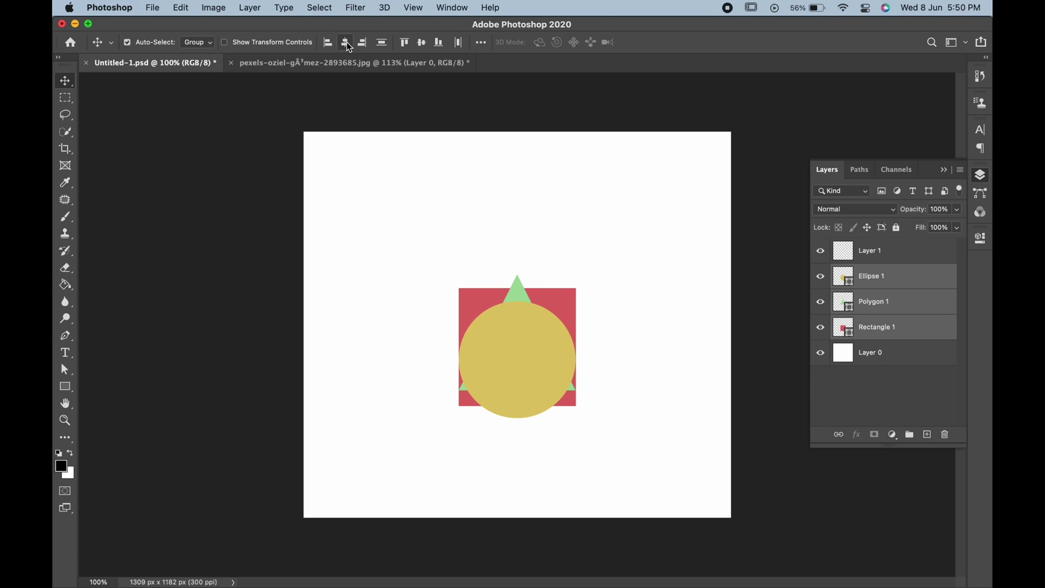
Step: Align the shapes to the canvas top, middle and bottom, finishing left-aligned in the bottom-left corner
{"action": "left_click", "coordinate": [481, 42]}
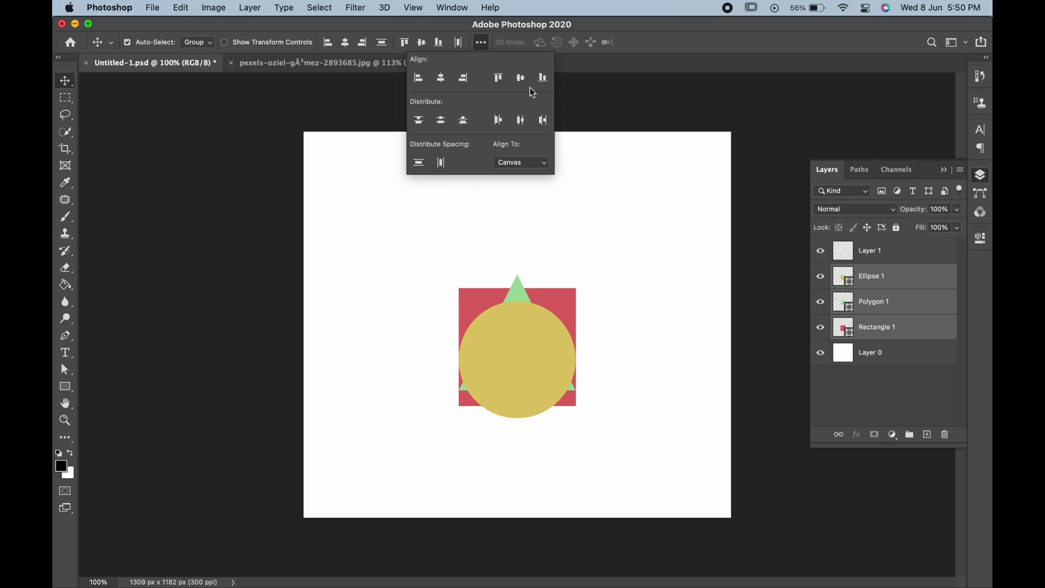
{"action": "left_click", "coordinate": [499, 79]}
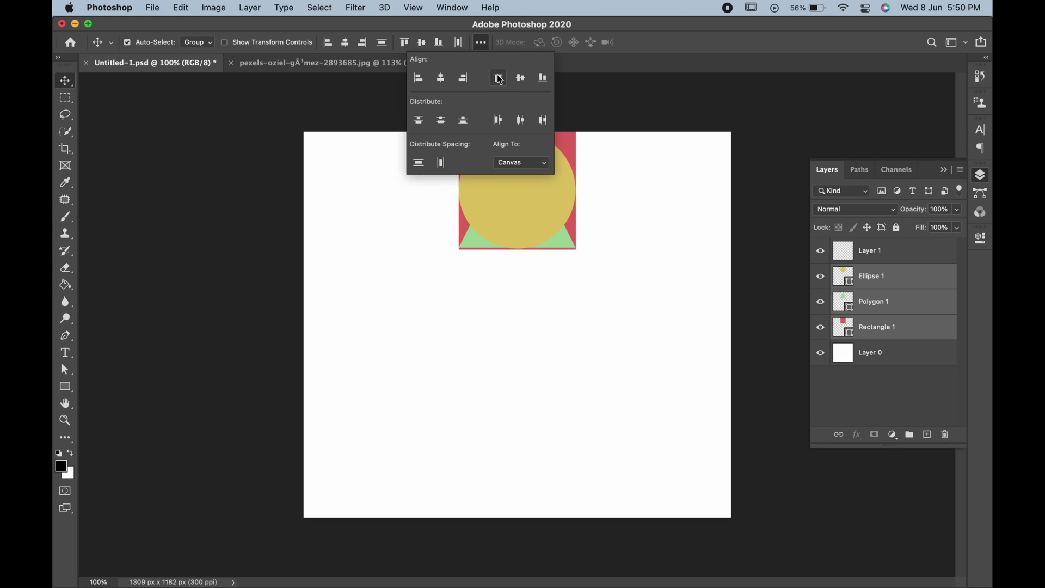
{"action": "left_click", "coordinate": [527, 79]}
{"action": "left_click", "coordinate": [542, 78]}
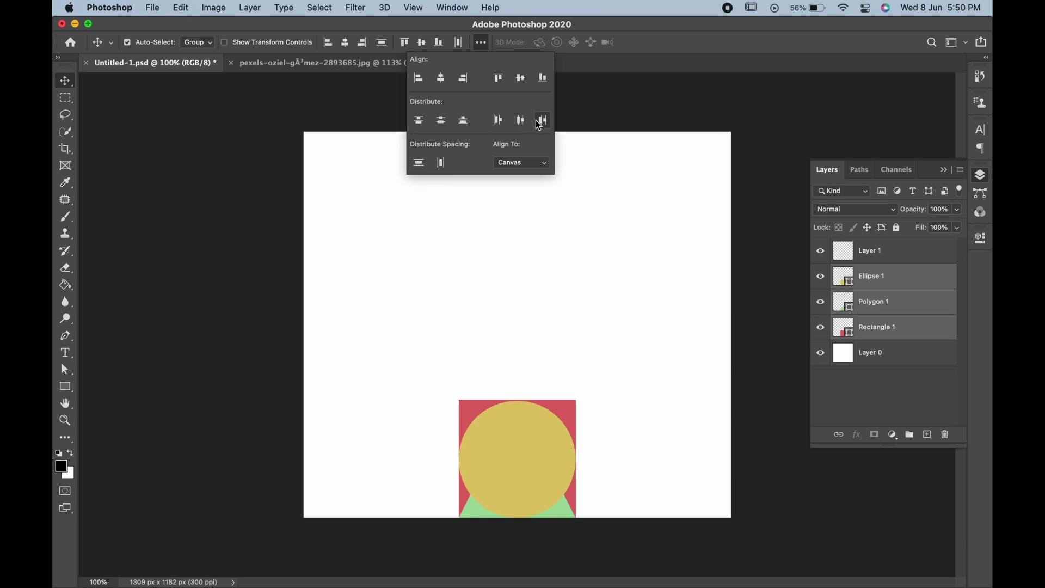
{"action": "left_click", "coordinate": [426, 81]}
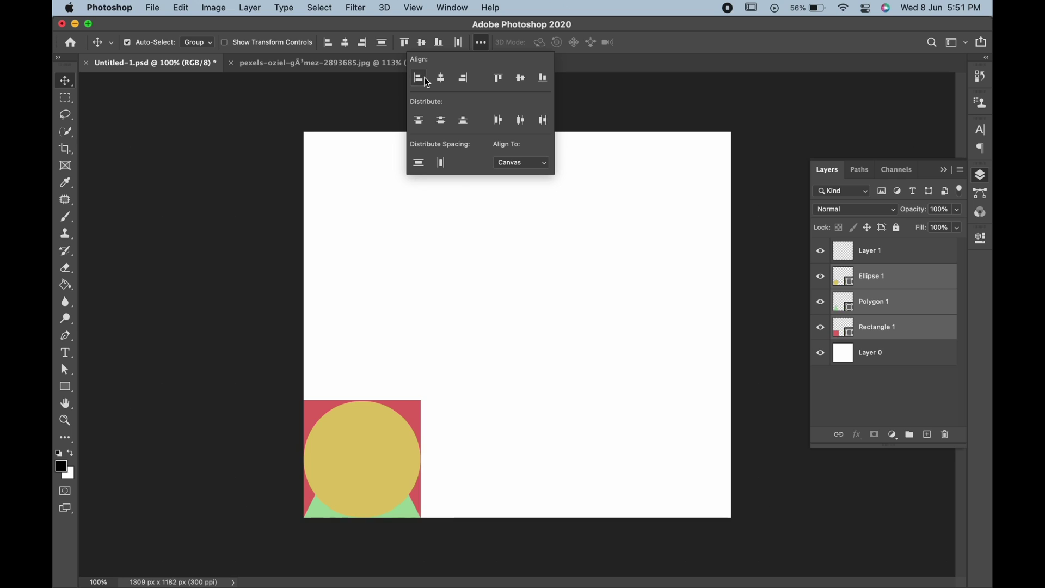
{"action": "left_click", "coordinate": [481, 42]}
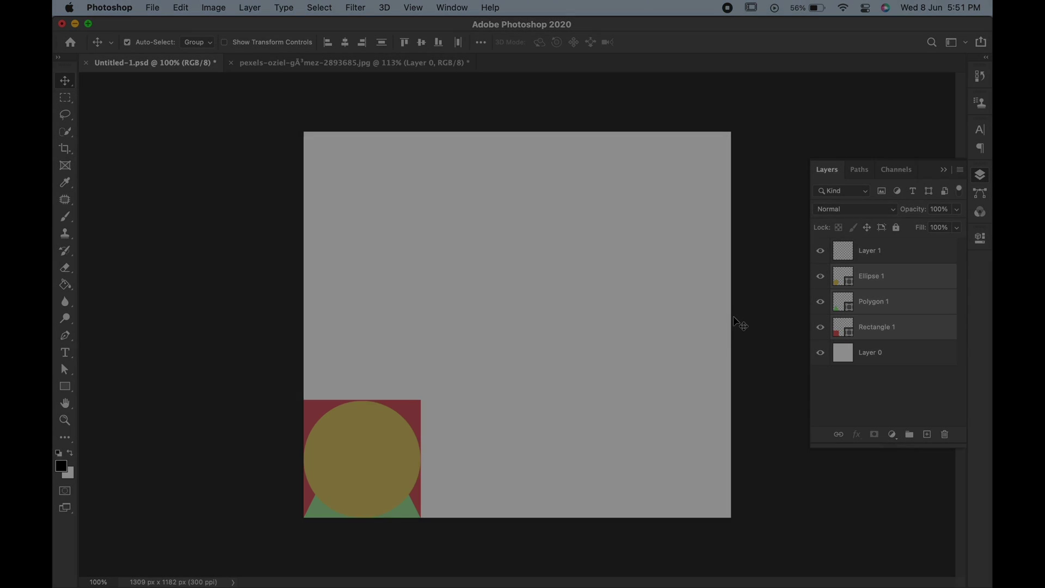